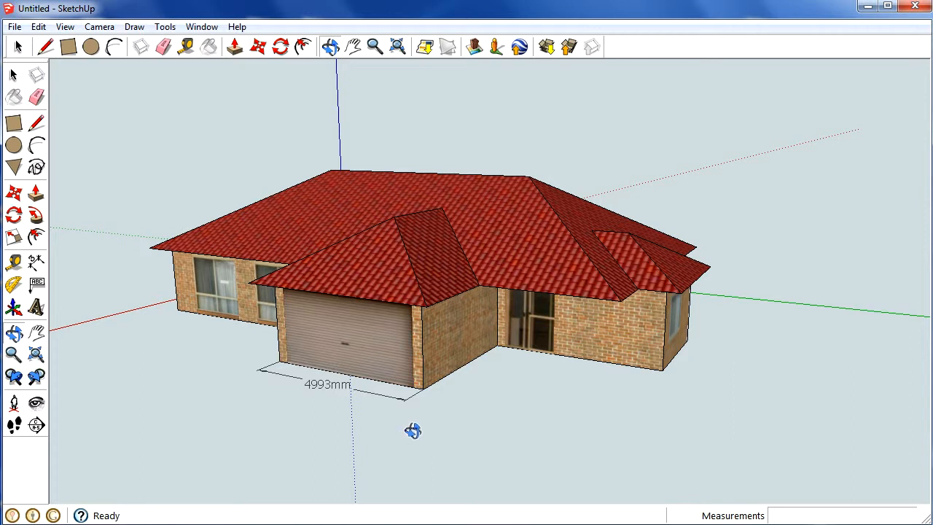
# Erase the width dimension in front of the garage door.
pyautogui.press('e')
pyautogui.click(328, 383)
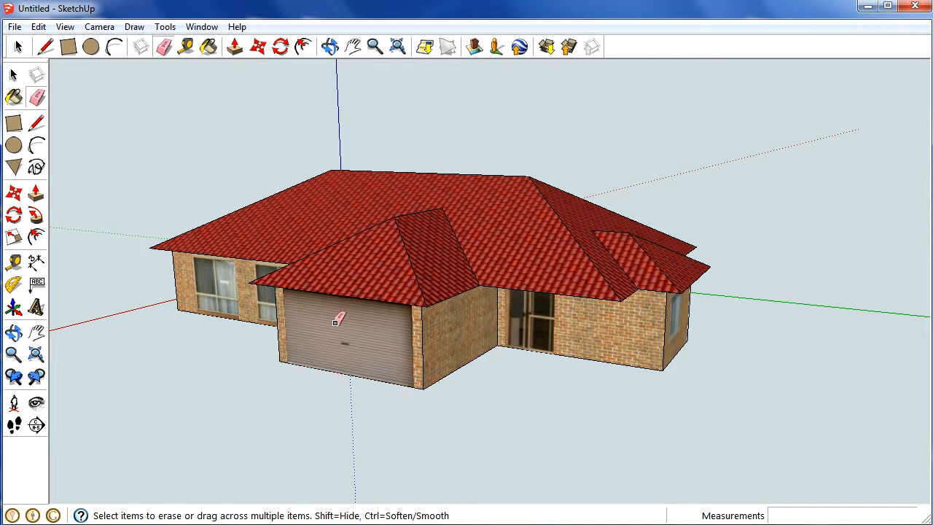
# Examine the recessed front entry, its eaves soffit and the adjoining brick walls.
pyautogui.click(330, 46)
pyautogui.moveTo(488, 280); pyautogui.dragTo(381, 239)
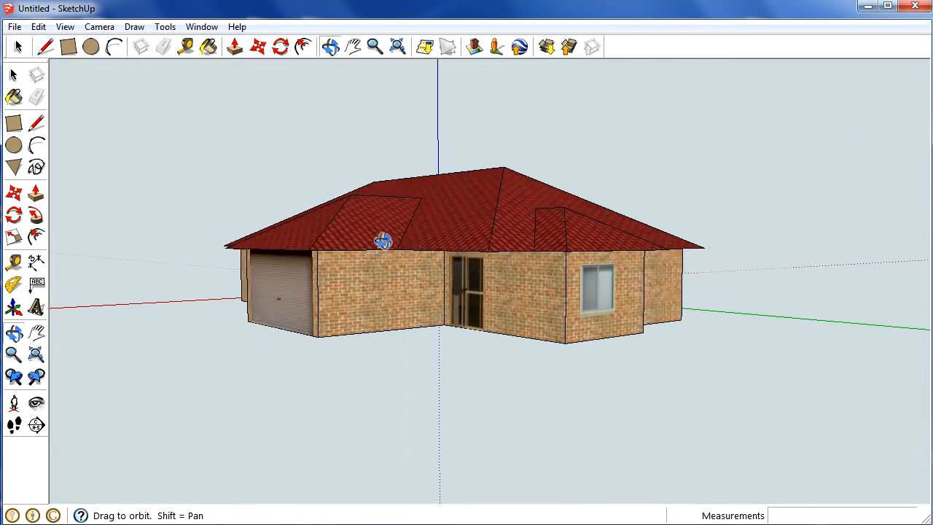
pyautogui.scroll(5, 466, 257)
pyautogui.moveTo(471, 260); pyautogui.dragTo(394, 122)
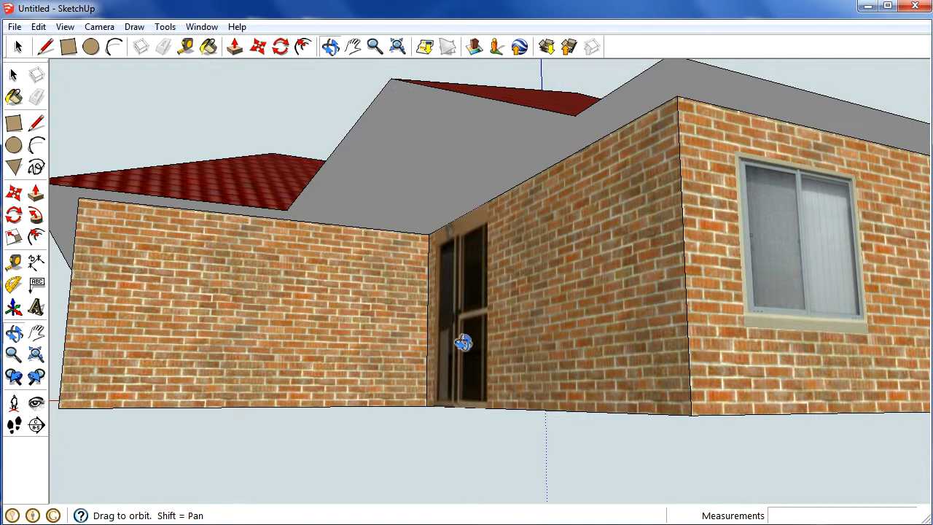
pyautogui.scroll(-6, 435, 322)
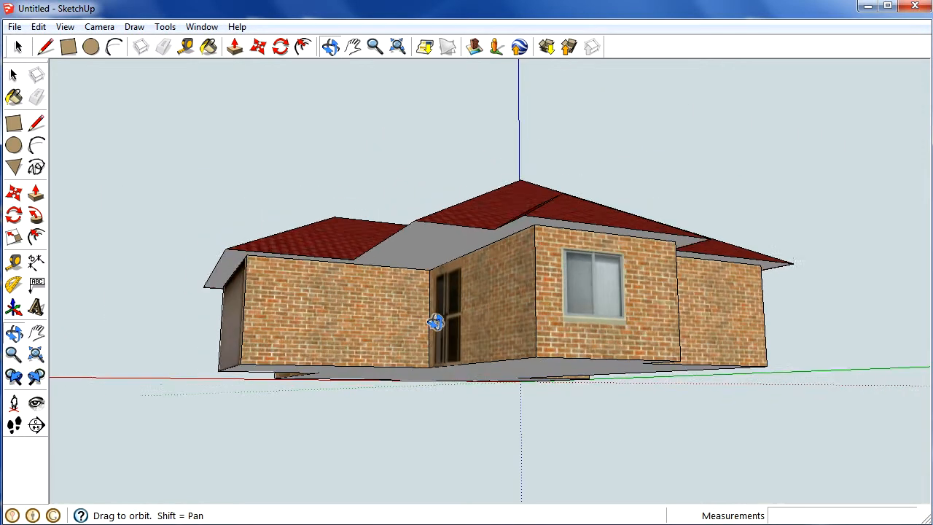
pyautogui.press('space')
pyautogui.click(391, 310)
pyautogui.click(487, 282)
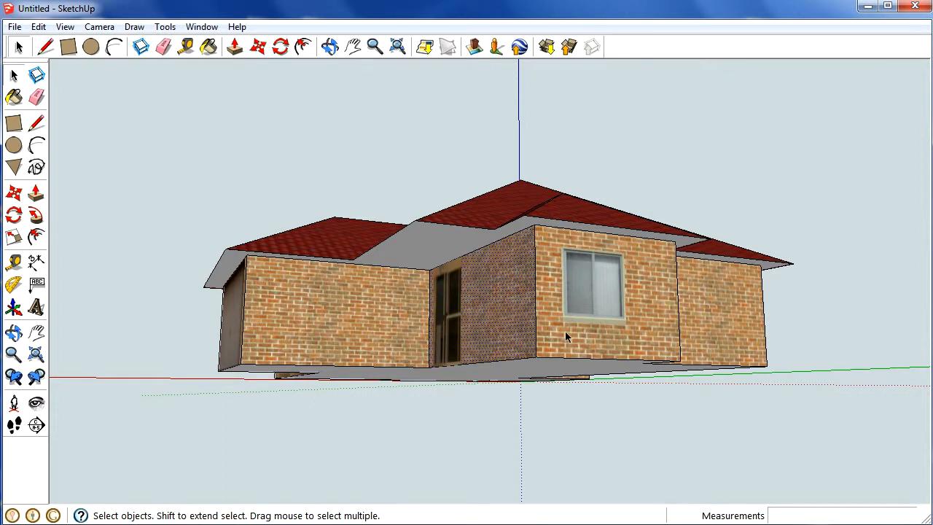
# Move the tiled roof group 10000 mm straight up along the blue axis, clear of the house.
pyautogui.click(330, 47)
pyautogui.moveTo(489, 211); pyautogui.dragTo(500, 273)
pyautogui.press('space')
pyautogui.click(475, 245)
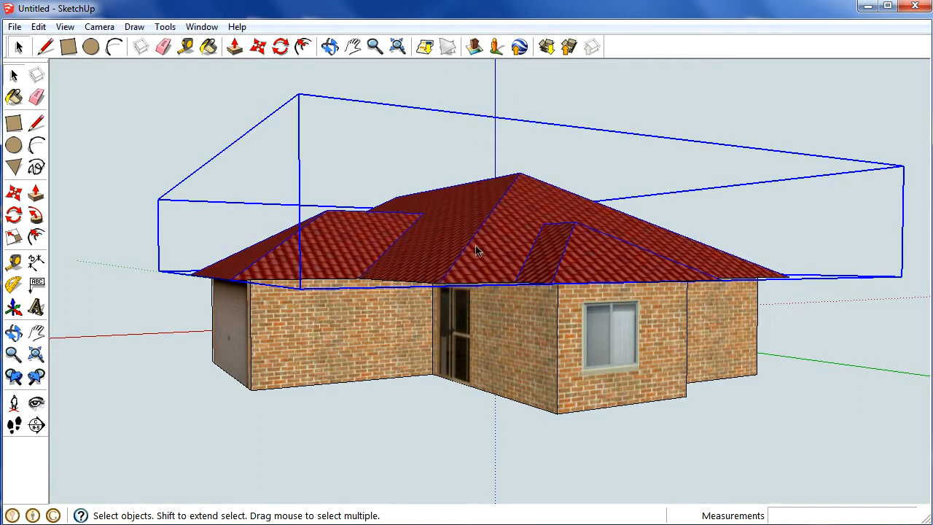
pyautogui.press('m')
pyautogui.click(475, 245)
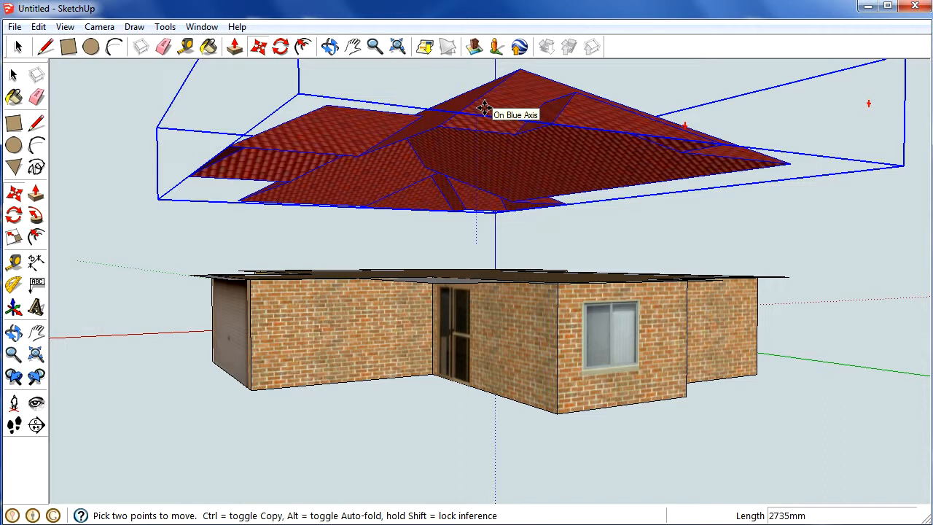
pyautogui.write('10000')
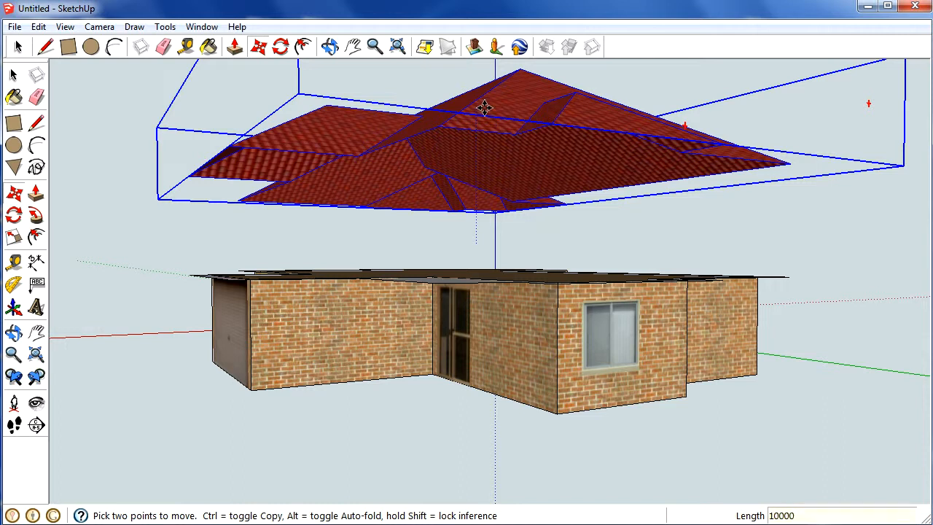
pyautogui.press('Return')
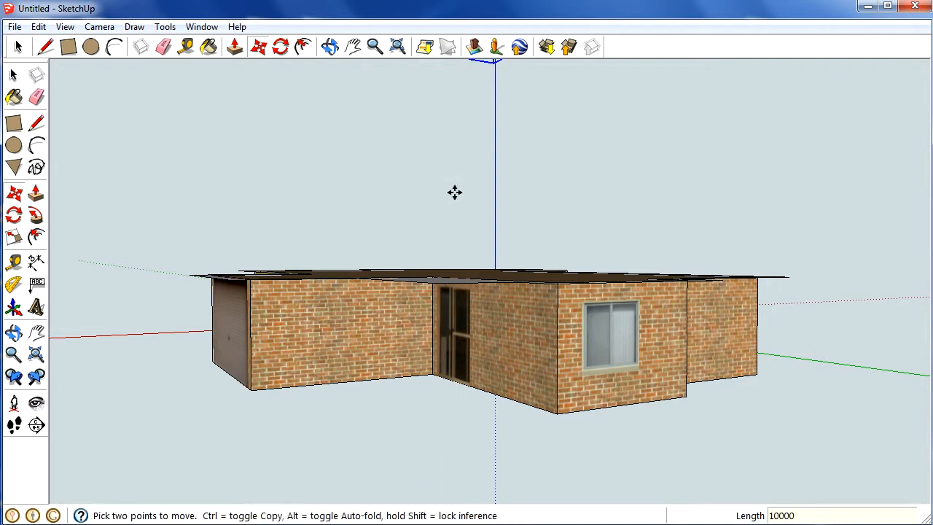
# Group the flat ceiling face on top of the walls together with the surrounding eaves soffit face.
pyautogui.click(328, 48)
pyautogui.moveTo(483, 252); pyautogui.dragTo(481, 292)
pyautogui.press('space')
pyautogui.click(439, 223)
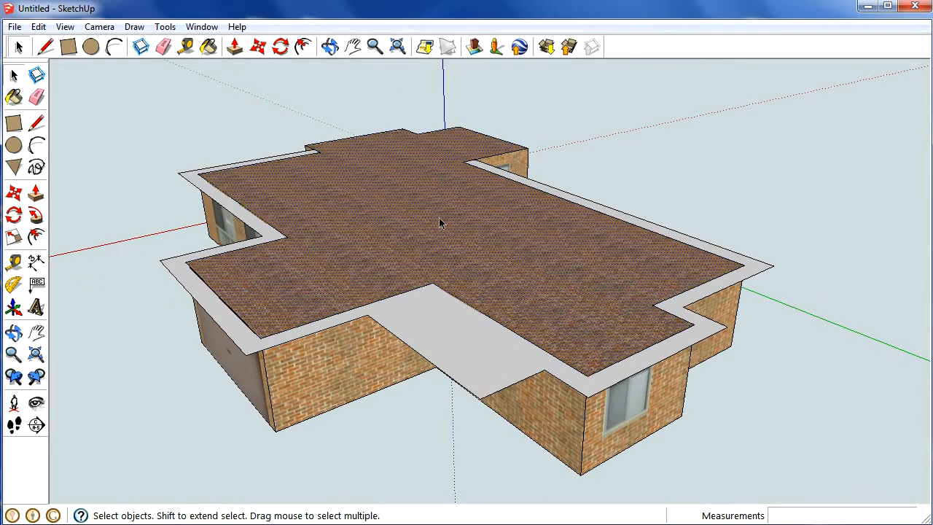
pyautogui.keyDown('shift'); pyautogui.click(440, 333); pyautogui.keyUp('shift')
pyautogui.rightClick(429, 222)
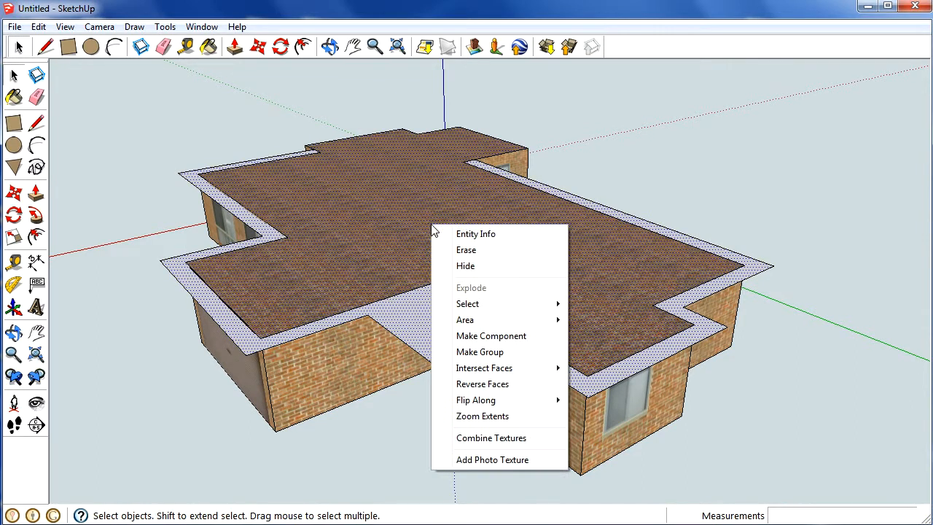
pyautogui.click(483, 352)
# Group the remaining house walls and base, leaving the ceiling and eaves group out of the selection.
pyautogui.click(329, 46)
pyautogui.moveTo(474, 342); pyautogui.dragTo(455, 295)
pyautogui.press('space')
pyautogui.moveTo(235, 160); pyautogui.dragTo(784, 437)
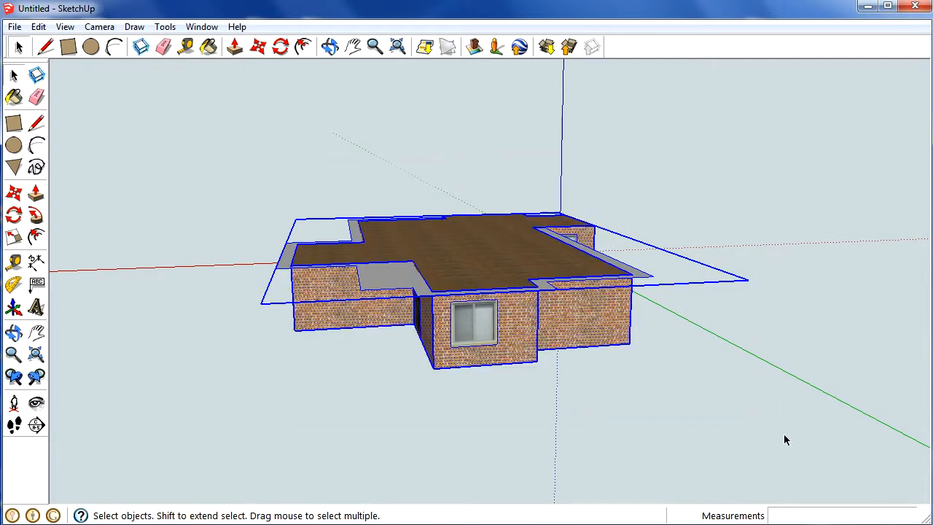
pyautogui.click(456, 257)
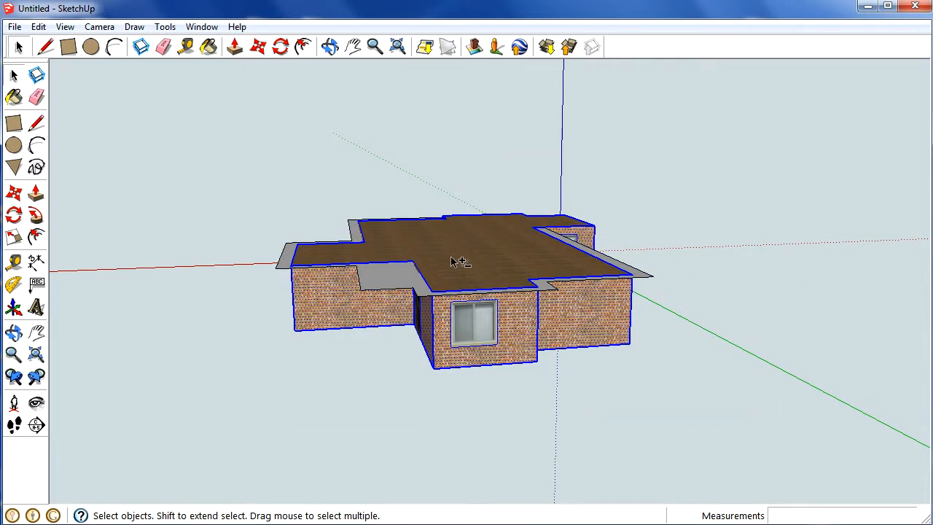
pyautogui.rightClick(511, 322)
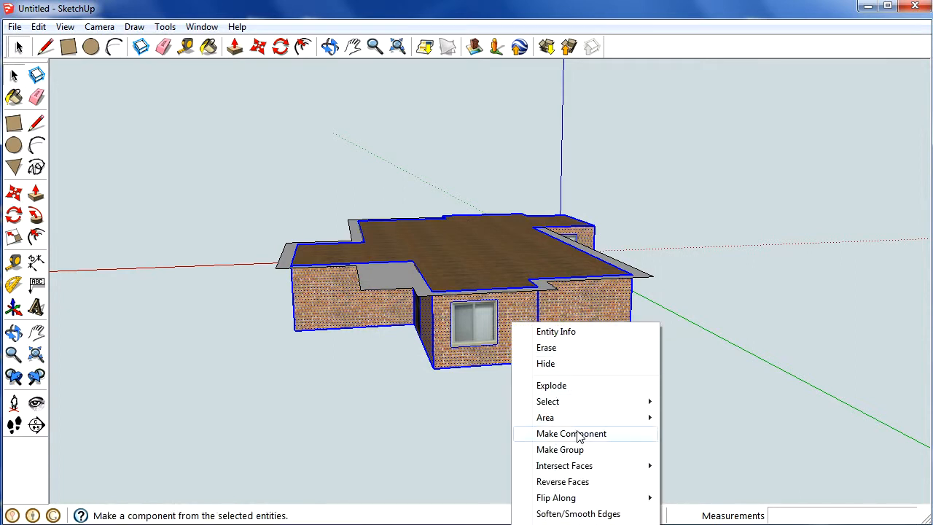
pyautogui.click(562, 450)
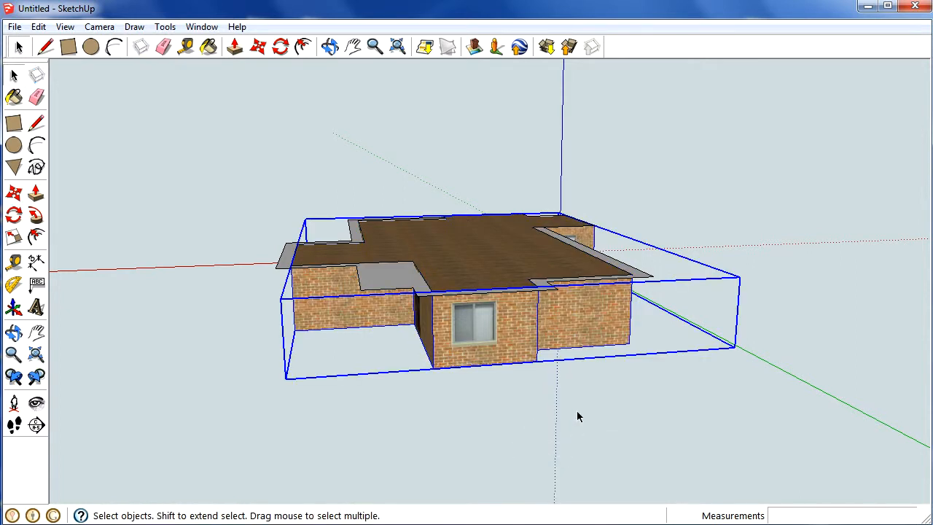
pyautogui.click(512, 371)
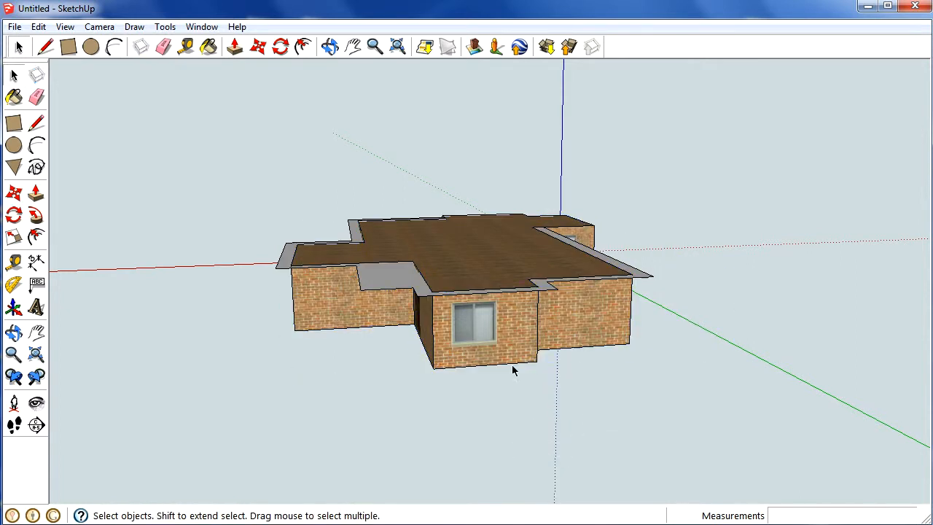
# Try moving the ceiling group and the wall group away separately, and undo both moves.
pyautogui.click(470, 265)
pyautogui.press('m')
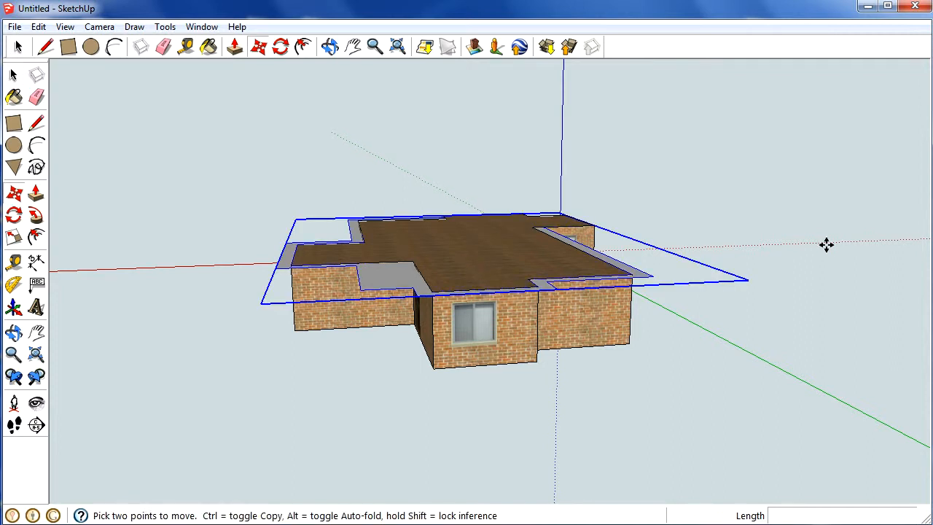
pyautogui.click(517, 251)
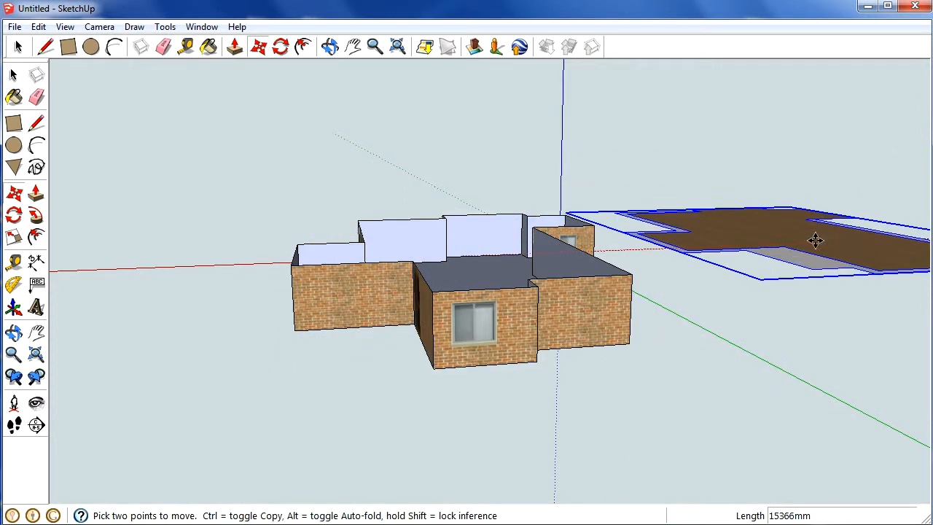
pyautogui.click(791, 217)
pyautogui.press('space')
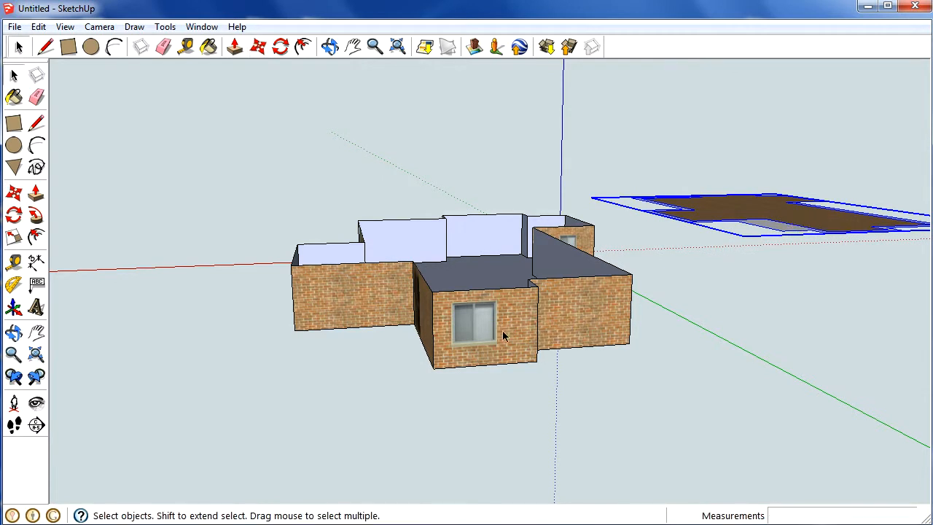
pyautogui.click(503, 330)
pyautogui.press('m')
pyautogui.click(454, 328)
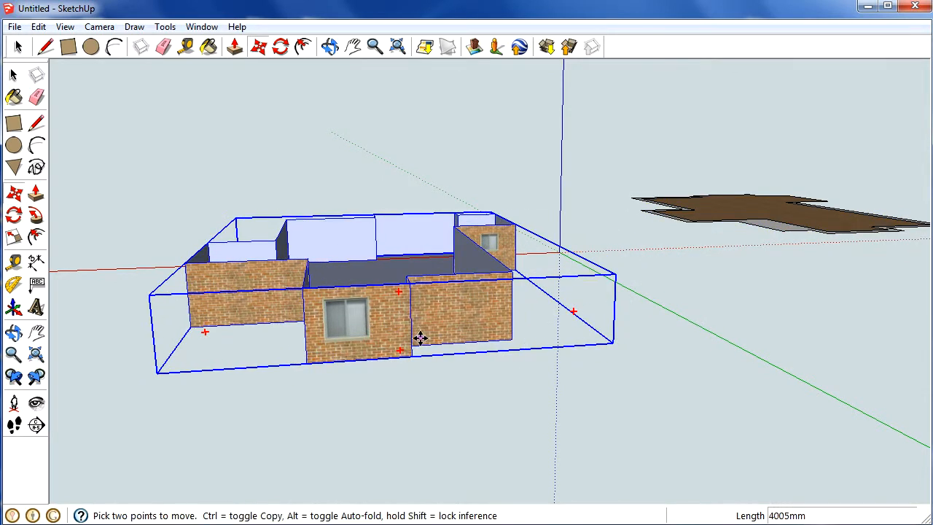
pyautogui.hotkey('ctrl', 'z')
pyautogui.hotkey('ctrl', 'z')
# Move the roof group 10000 mm straight down along the blue axis, back onto the house.
pyautogui.scroll(-2, 459, 263)
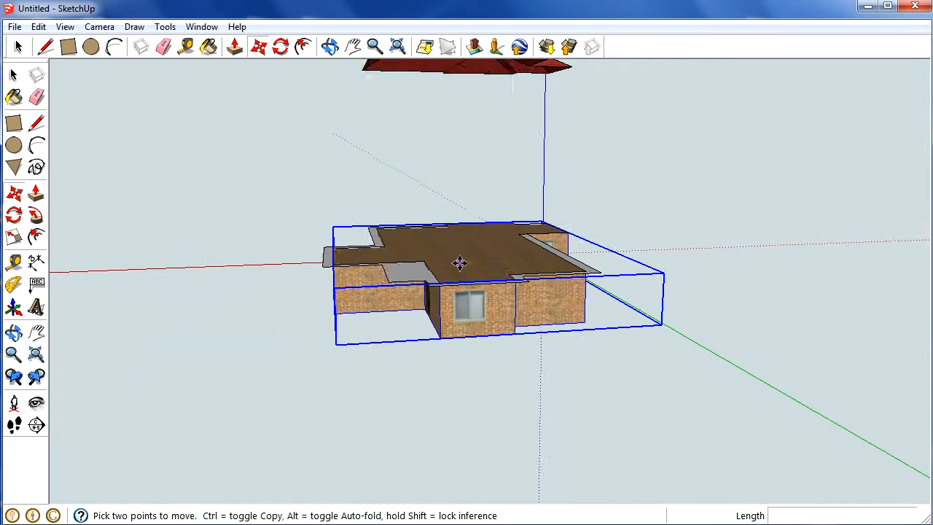
pyautogui.scroll(-2, 459, 263)
pyautogui.press('space')
pyautogui.click(454, 73)
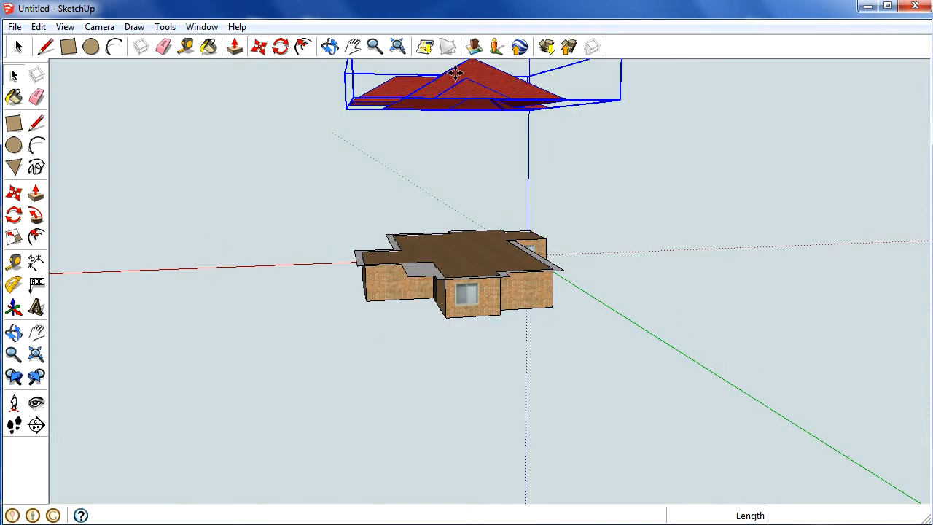
pyautogui.press('m')
pyautogui.click(455, 73)
pyautogui.write('10')
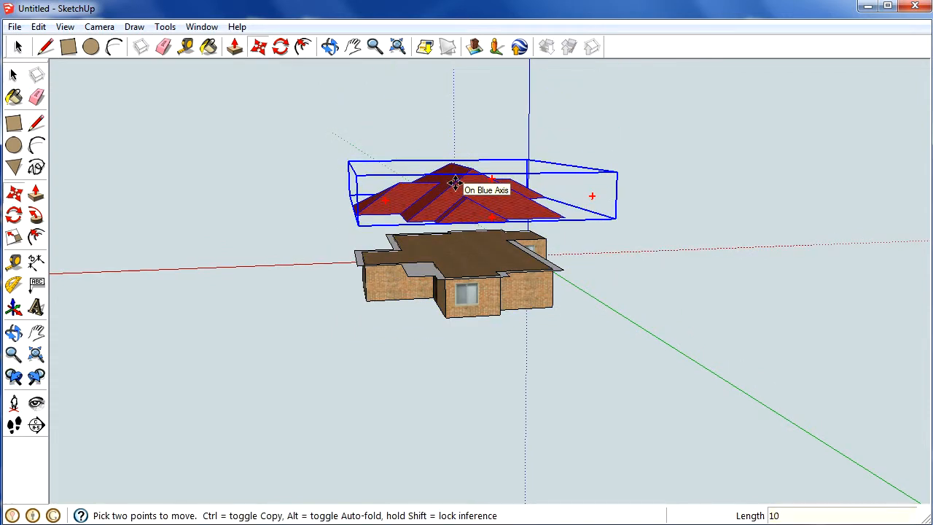
pyautogui.write('000')
pyautogui.press('Return')
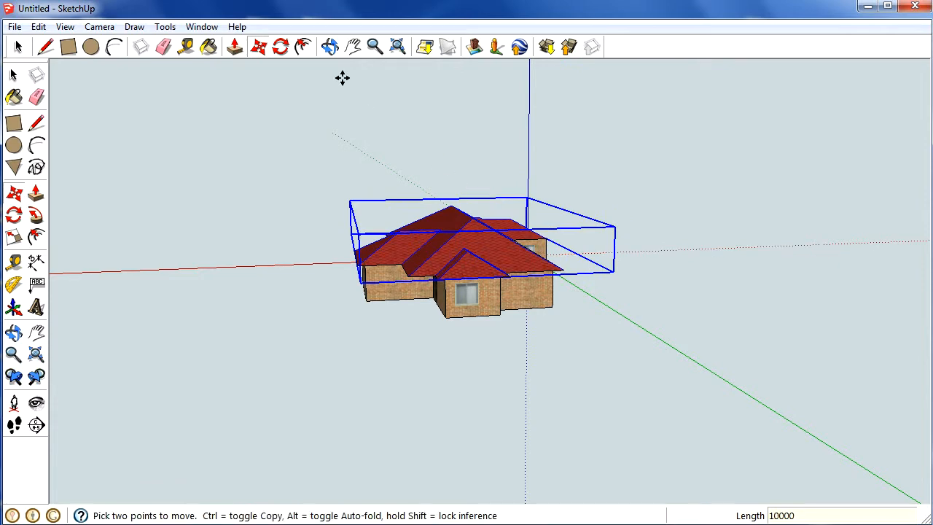
pyautogui.press('space')
pyautogui.click(405, 193)
# Add two guides on the entry porch soffit, each offset 450 mm inward from one of its outer edges.
pyautogui.click(331, 46)
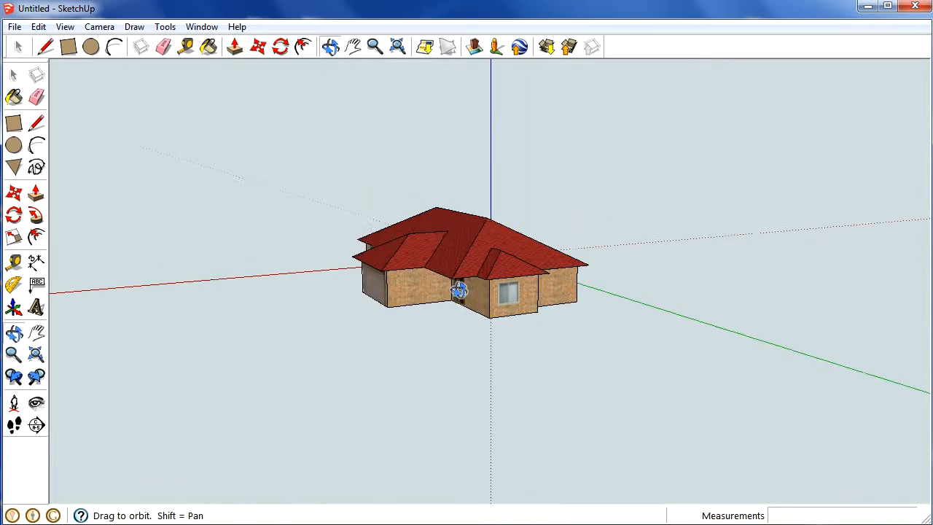
pyautogui.scroll(10, 454, 292)
pyautogui.moveTo(428, 261); pyautogui.dragTo(396, 106)
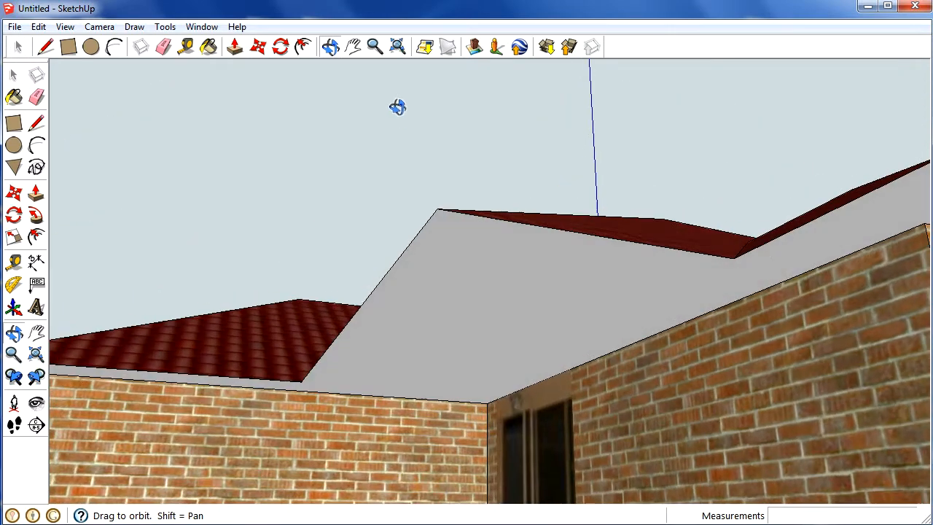
pyautogui.moveTo(458, 356); pyautogui.dragTo(498, 244)
pyautogui.scroll(-3, 498, 244)
pyautogui.press('space')
pyautogui.click(481, 198)
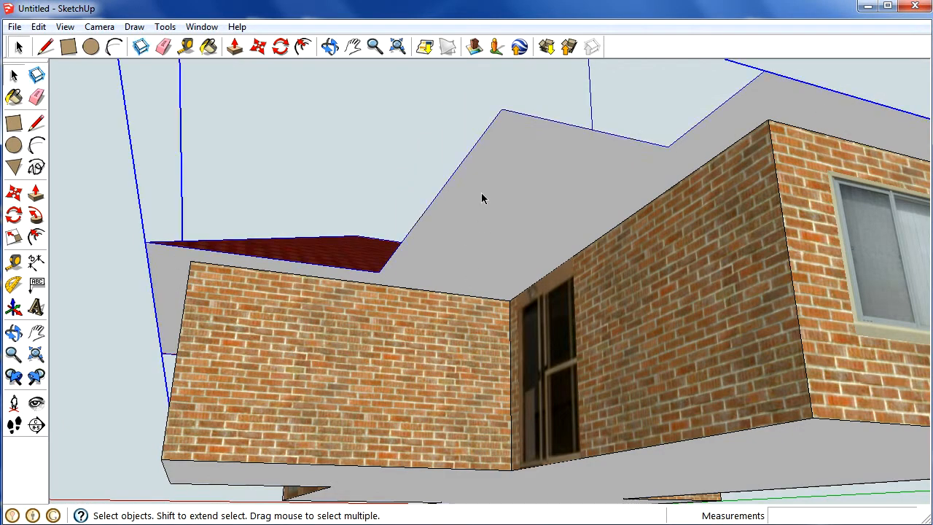
pyautogui.click(357, 156)
pyautogui.click(186, 49)
pyautogui.click(418, 221)
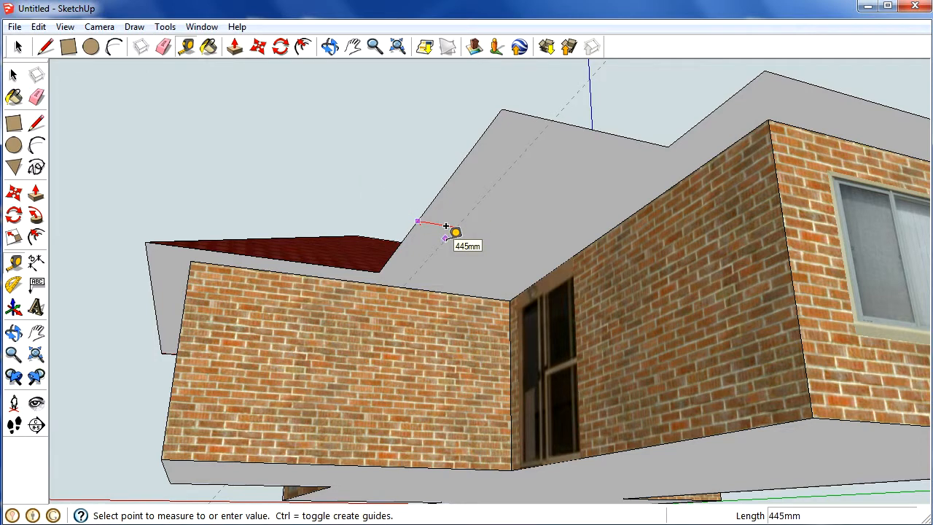
pyautogui.write('450')
pyautogui.press('Return')
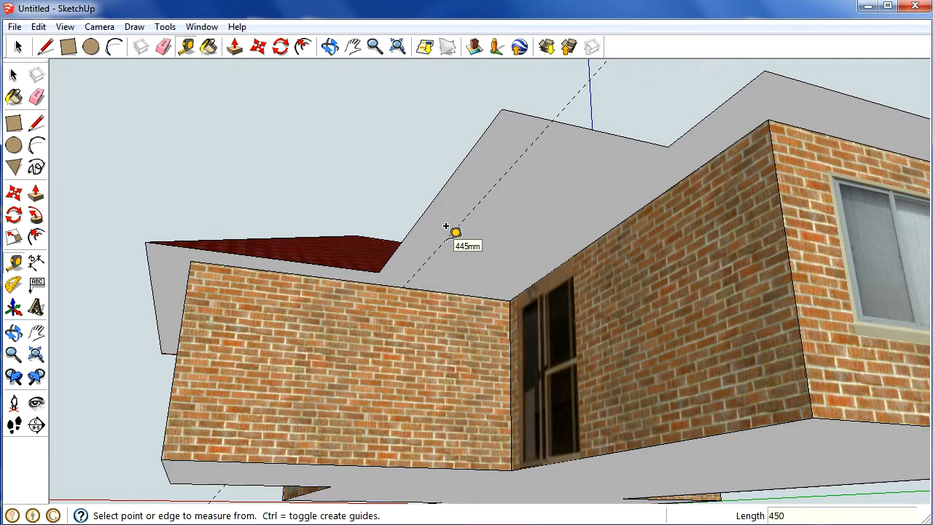
pyautogui.click(598, 132)
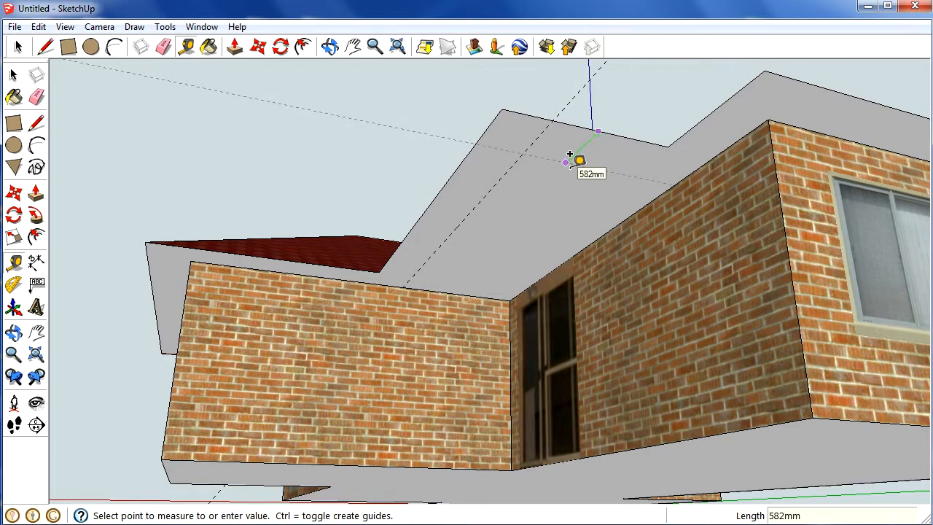
pyautogui.write('450')
pyautogui.press('Return')
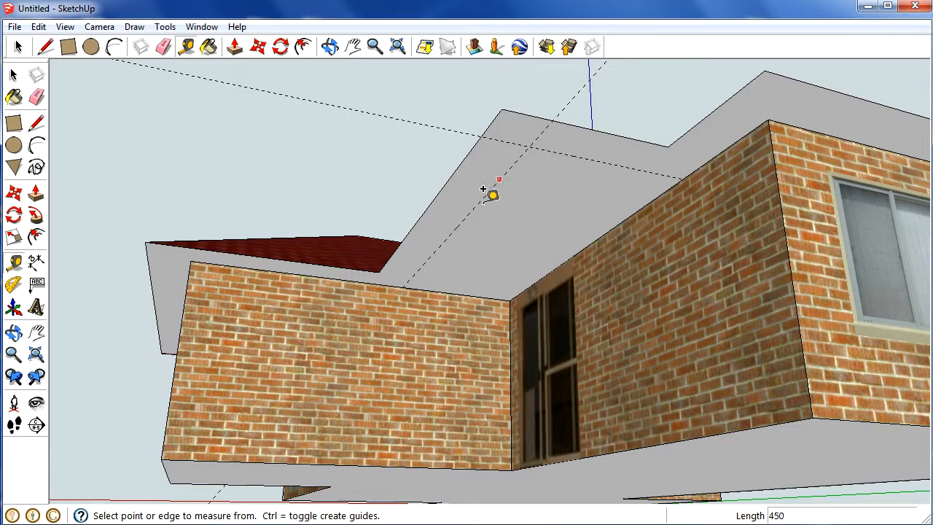
# Draw a 75 × 200 mm rectangle at the top of the garage side wall, starting where the guide meets it.
pyautogui.click(69, 46)
pyautogui.click(402, 287)
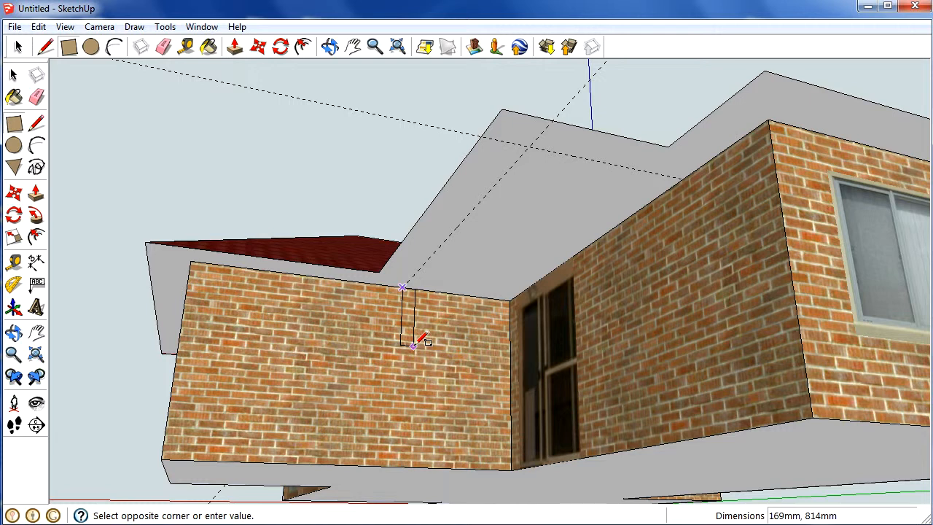
pyautogui.write('75,200')
pyautogui.press('Return')
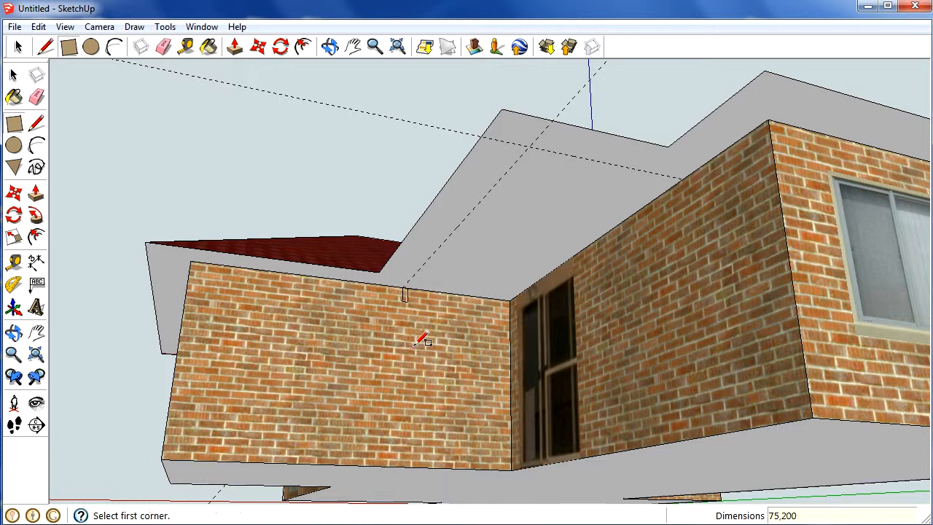
# Push/Pull the 75 × 200 mm rectangle along the soffit guide to where the two guides cross, and group the beam.
pyautogui.press('p')
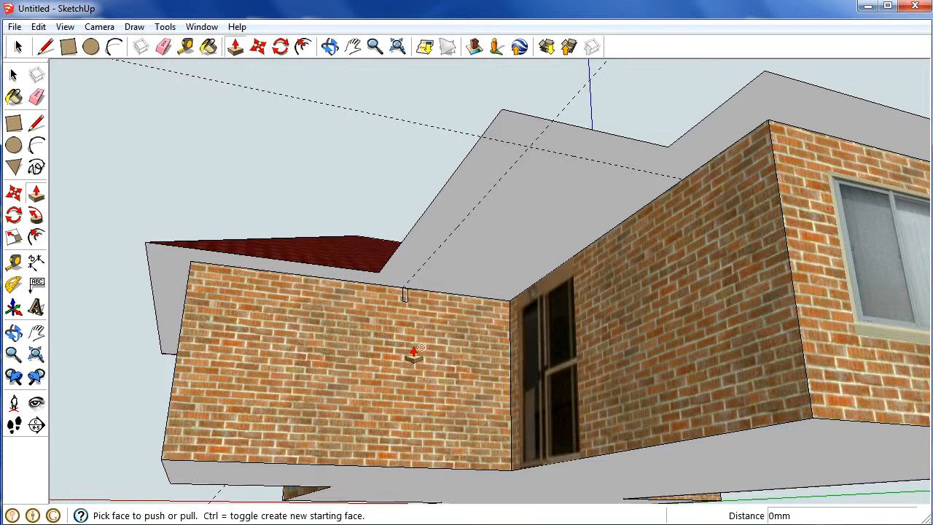
pyautogui.click(405, 295)
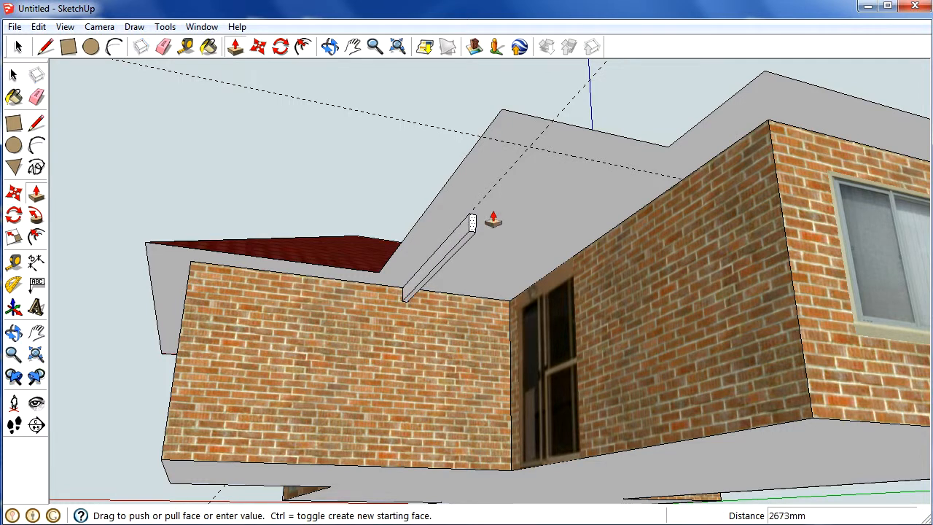
pyautogui.click(520, 150)
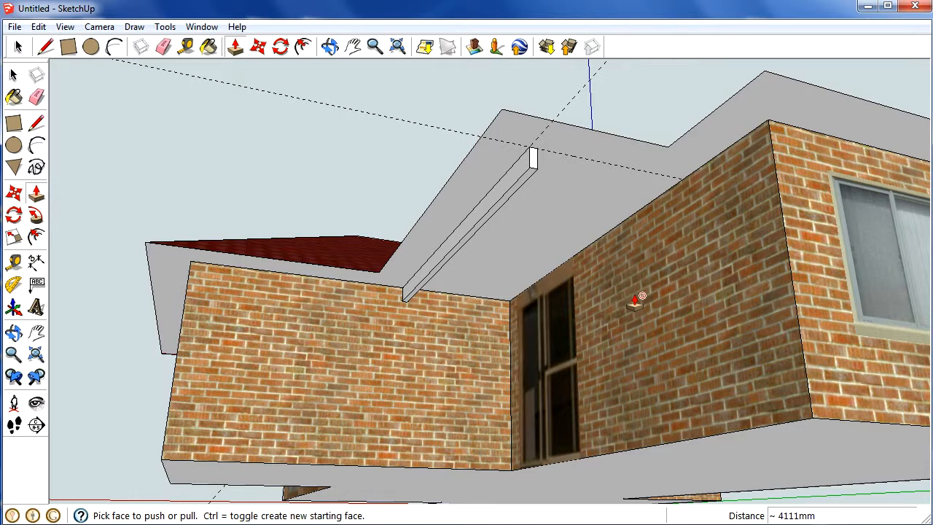
pyautogui.press('space')
pyautogui.tripleClick(489, 210)
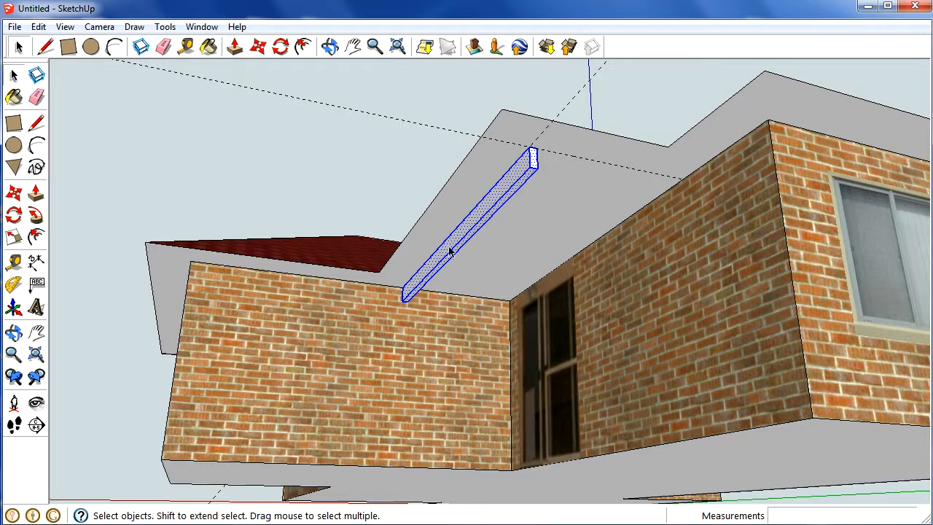
pyautogui.rightClick(482, 214)
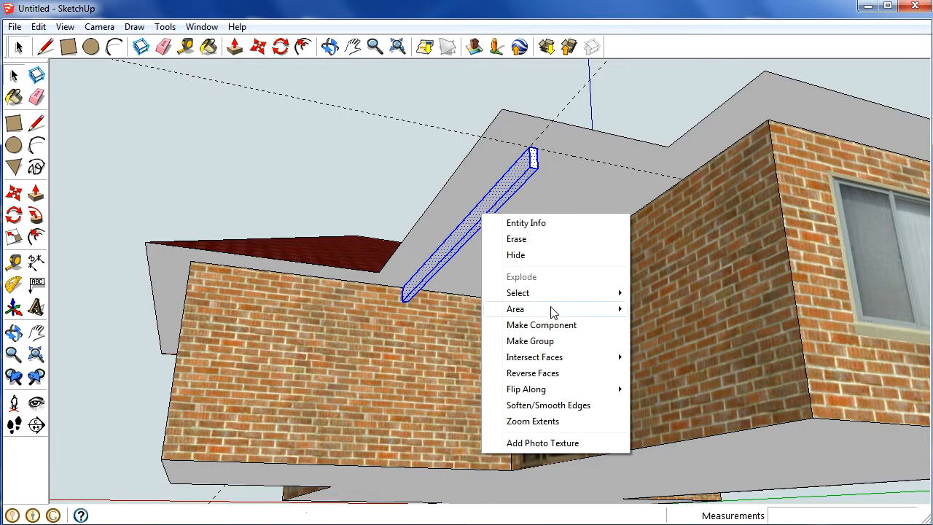
pyautogui.click(546, 346)
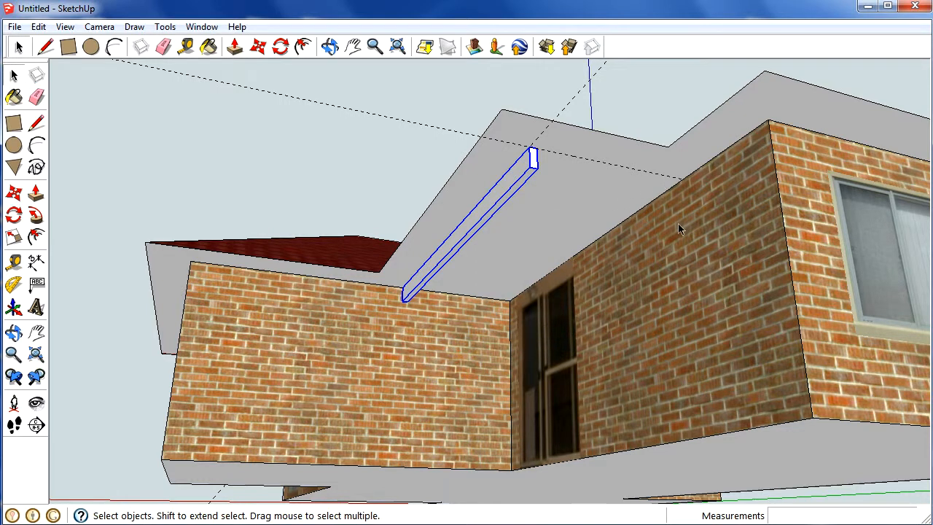
# Draw a 200 × 75 mm rectangle at the top of the brick wall beside the entry door, starting where the other guide meets it.
pyautogui.press('r')
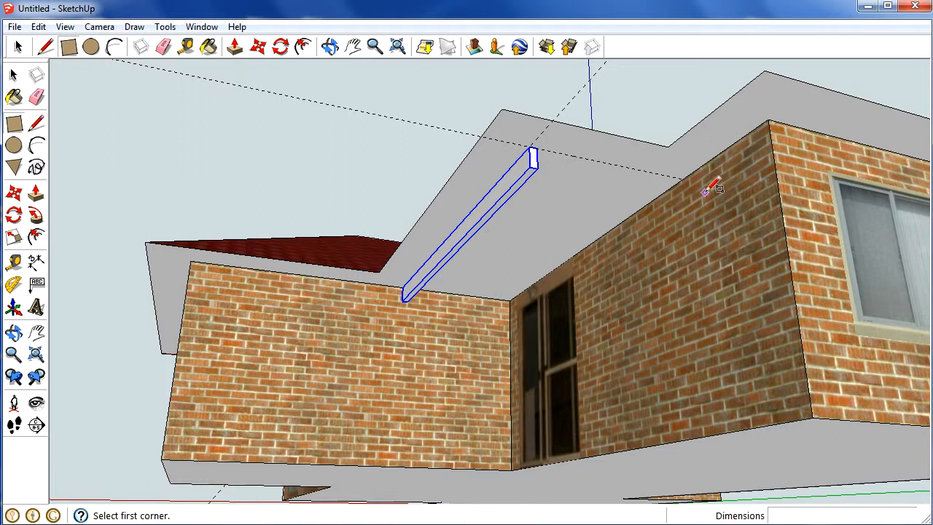
pyautogui.click(682, 180)
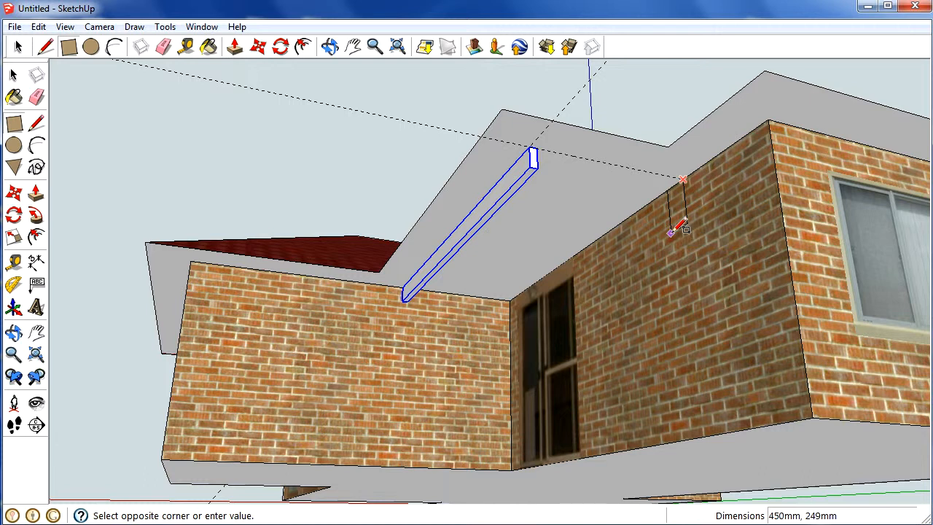
pyautogui.write('200,75')
pyautogui.press('Return')
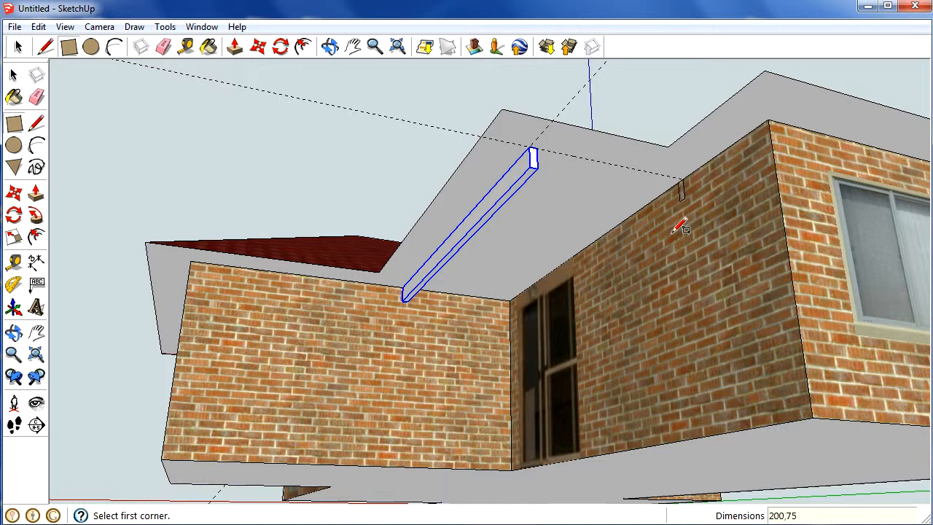
# Push/Pull the new wall rectangle across to the end of the first beam and make this second beam a group.
pyautogui.press('p')
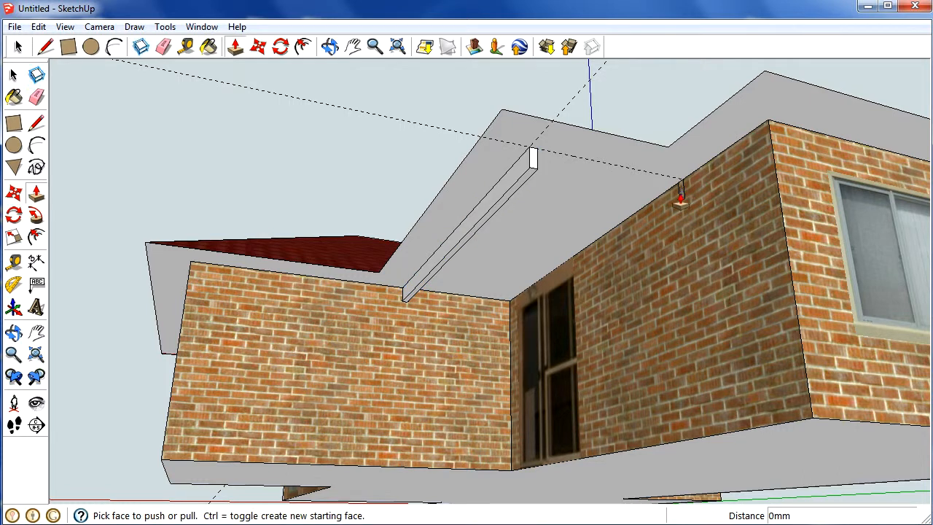
pyautogui.click(682, 196)
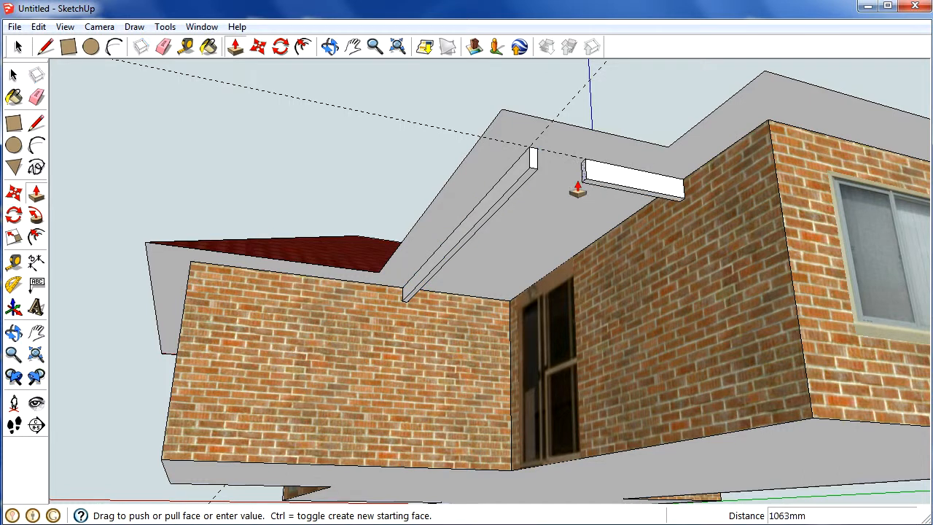
pyautogui.click(524, 201)
pyautogui.press('space')
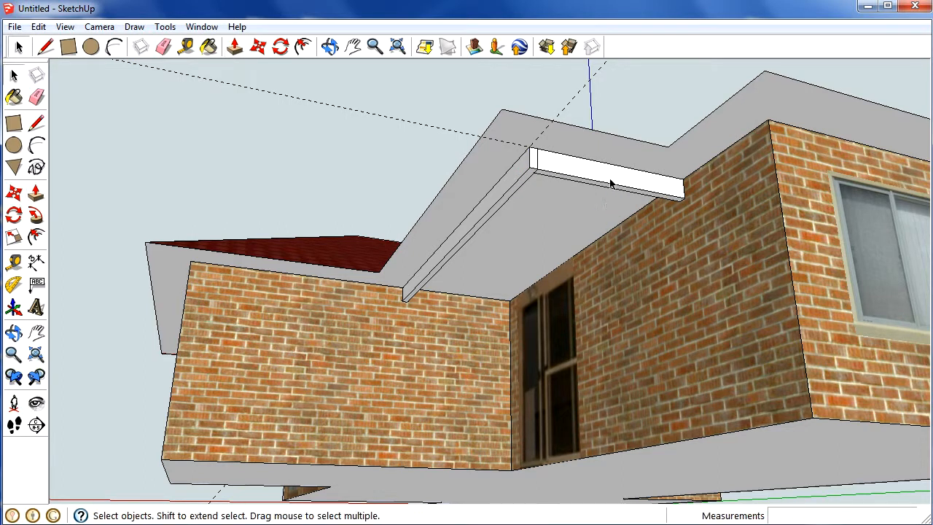
pyautogui.tripleClick(612, 183)
pyautogui.rightClick(612, 187)
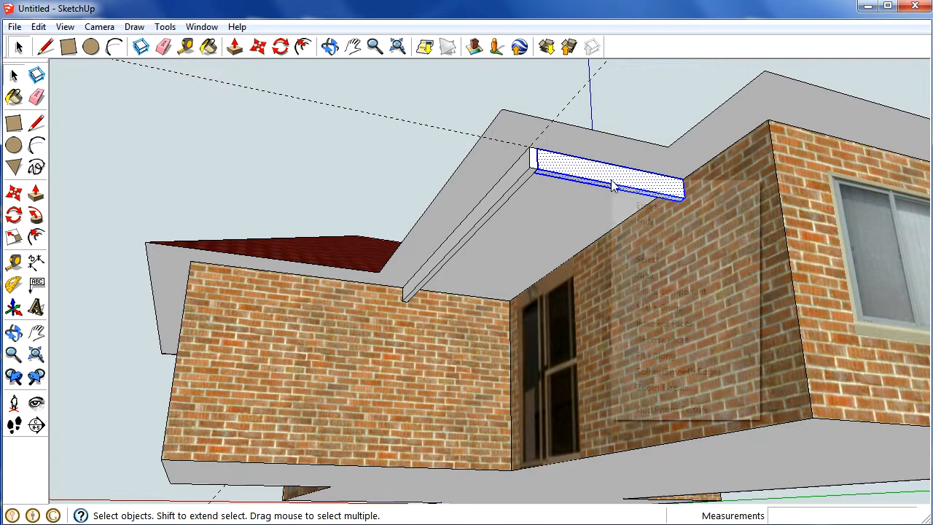
pyautogui.click(660, 307)
# Draw a 100 × 100 mm square under the corner where the two porch beams meet, starting at the outer corner.
pyautogui.scroll(4, 551, 188)
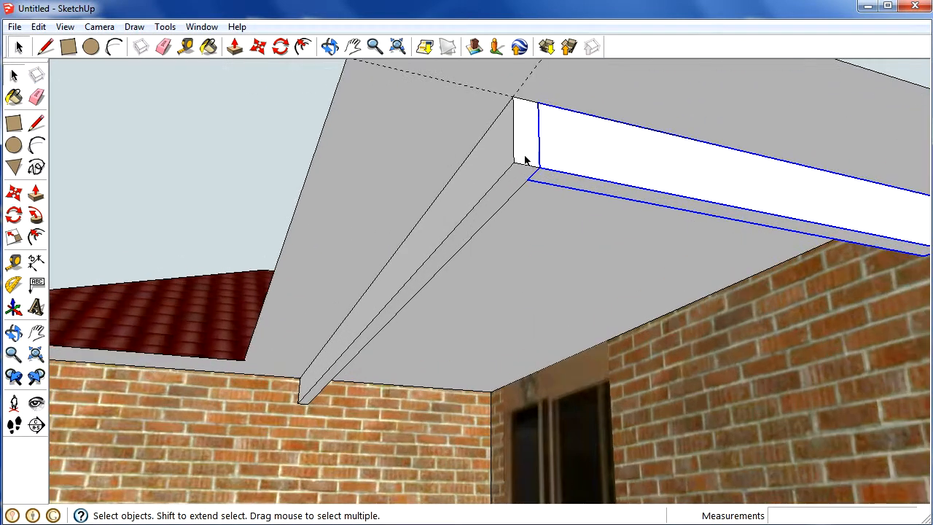
pyautogui.press('r')
pyautogui.click(514, 162)
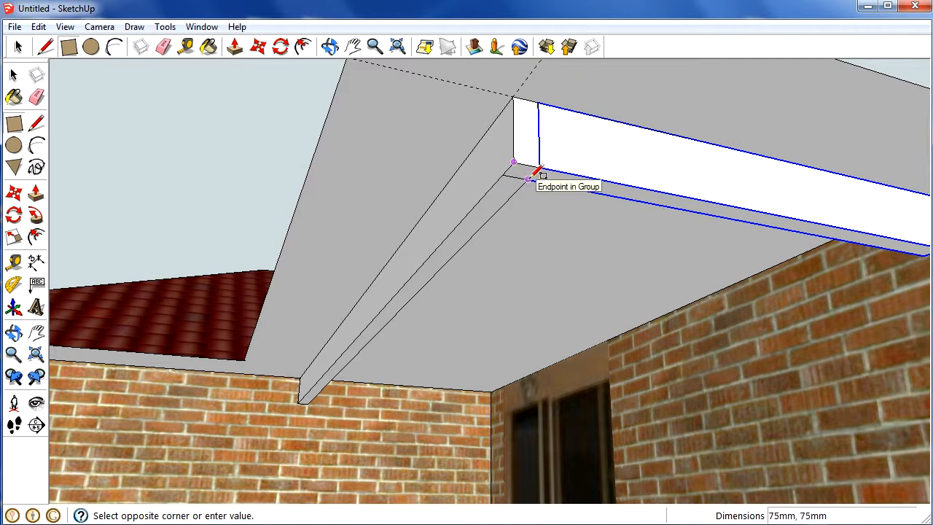
pyautogui.write('100,10')
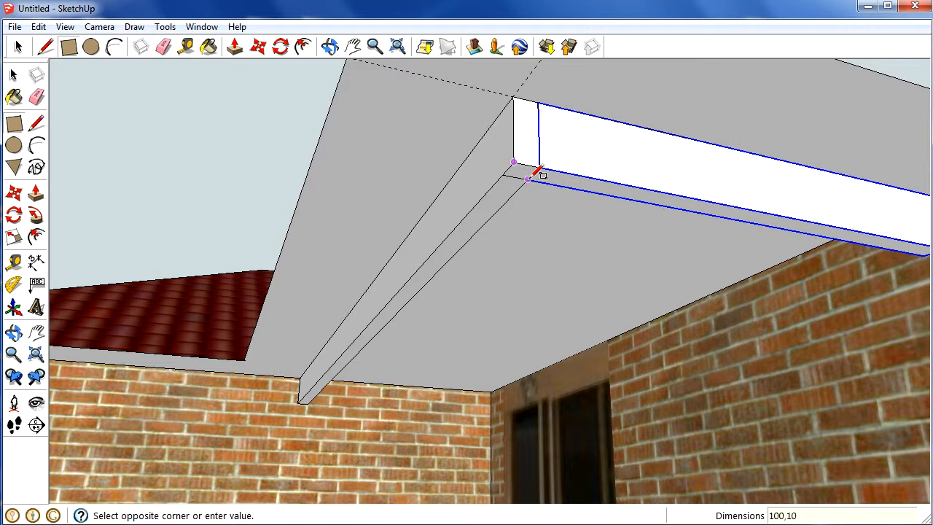
pyautogui.press('Return')
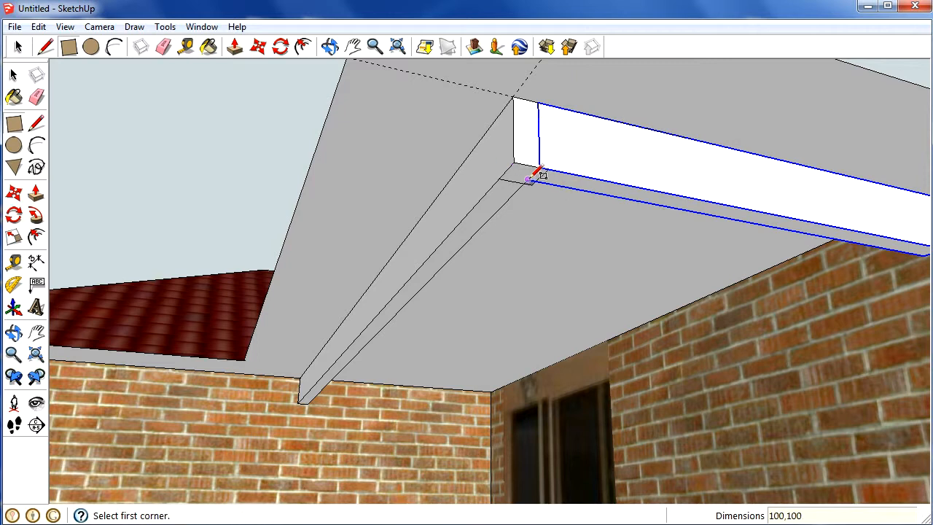
# Push/Pull the 100 mm square straight down to the base level of the house to form the porch post.
pyautogui.press('p')
pyautogui.click(518, 181)
pyautogui.scroll(-8, 511, 219)
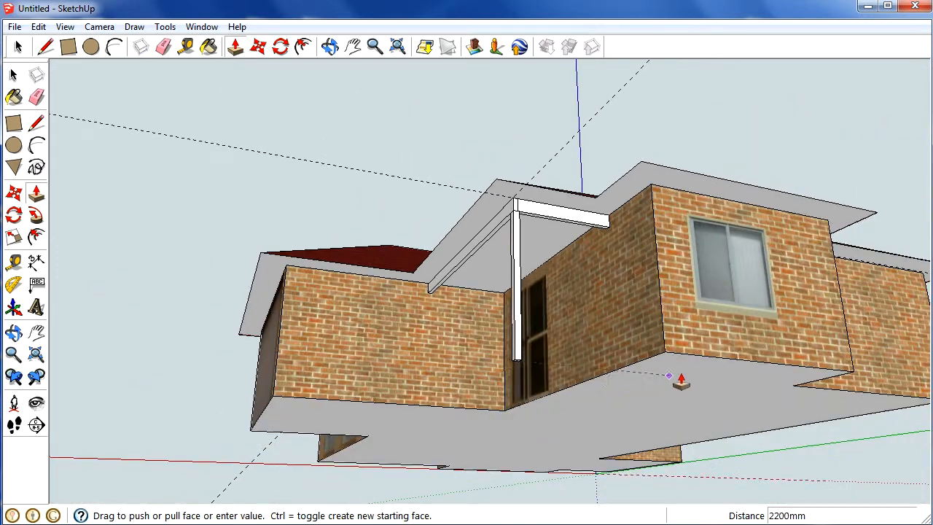
pyautogui.click(731, 375)
# Make the whole porch post a separate group and clear the selection.
pyautogui.click(330, 45)
pyautogui.moveTo(554, 306); pyautogui.dragTo(668, 311)
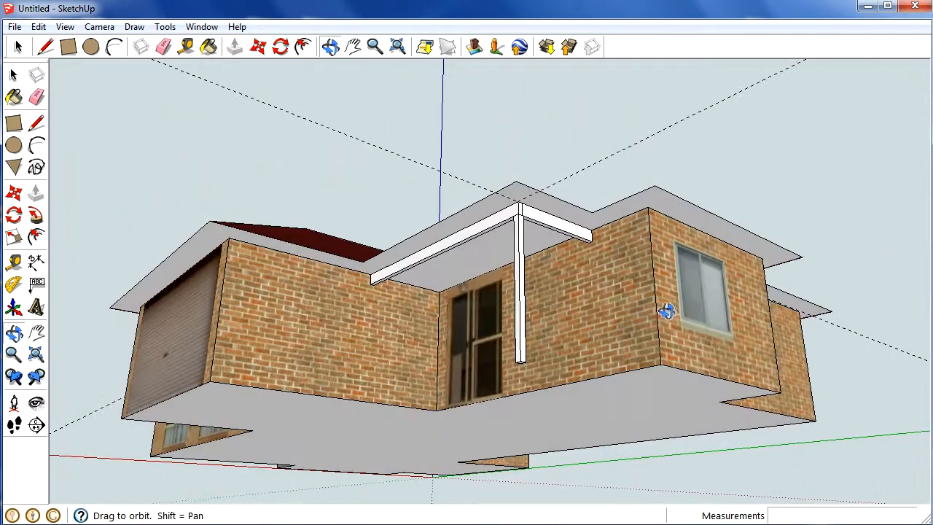
pyautogui.scroll(3, 558, 277)
pyautogui.press('space')
pyautogui.tripleClick(481, 260)
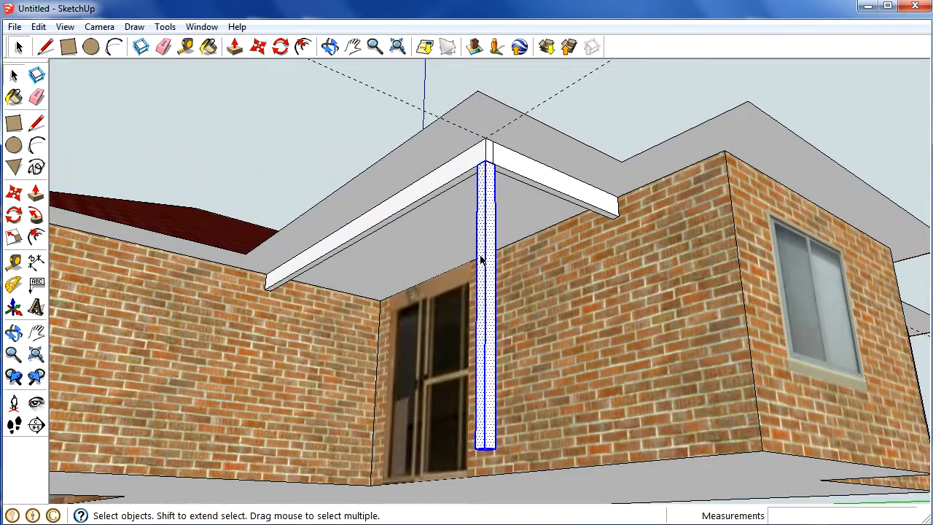
pyautogui.rightClick(483, 258)
pyautogui.click(548, 385)
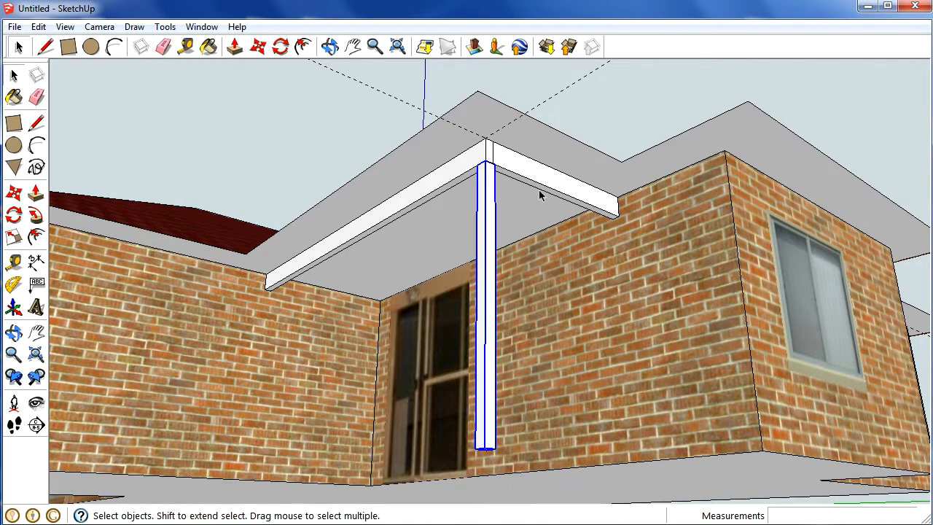
pyautogui.click(331, 145)
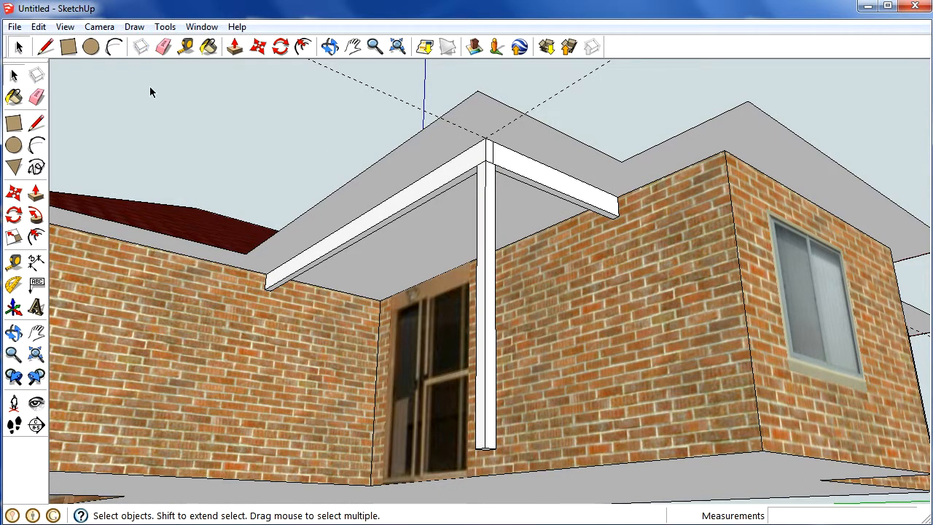
# Paint both porch beams and the post with Color_C04 from the Colors material collection.
pyautogui.click(209, 47)
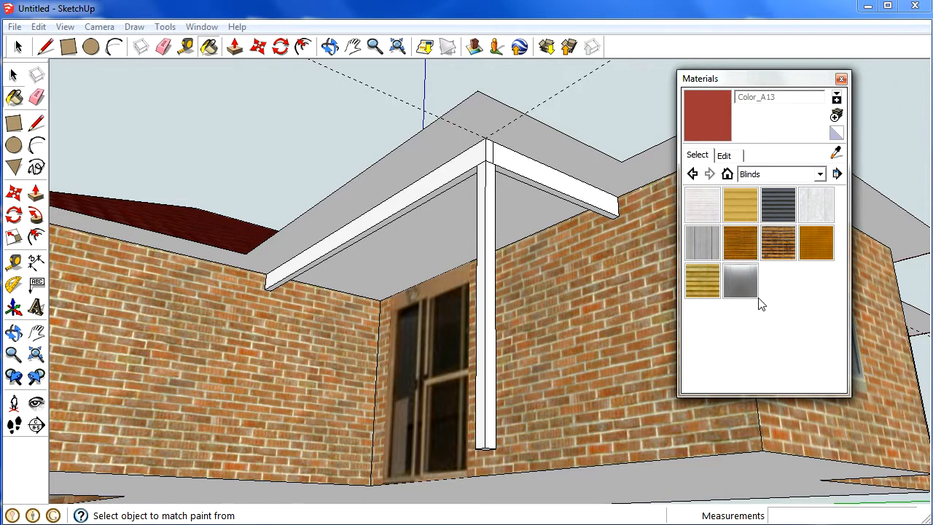
pyautogui.click(724, 156)
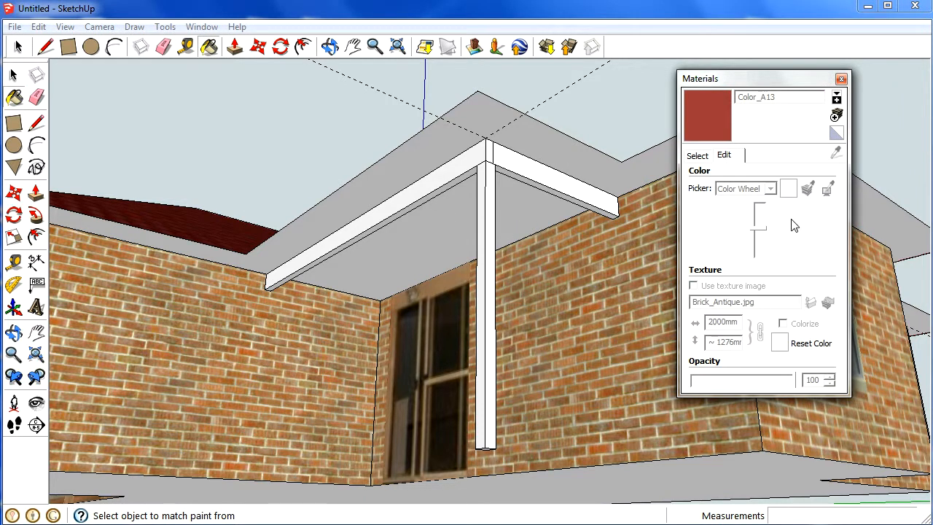
pyautogui.click(704, 157)
pyautogui.click(819, 175)
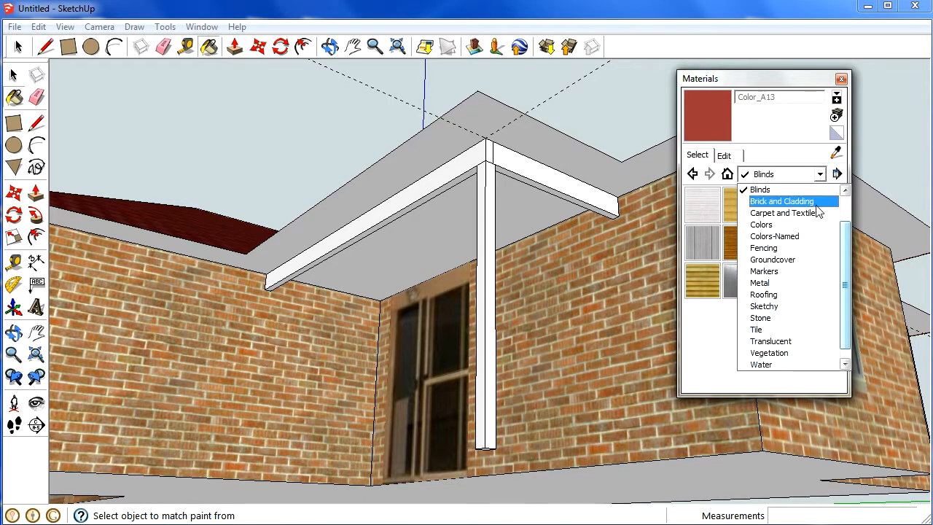
pyautogui.click(801, 226)
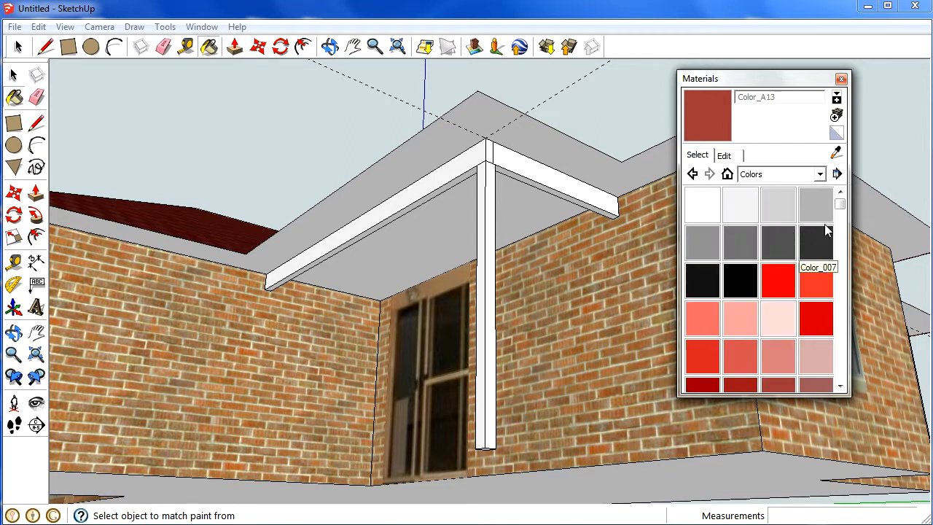
pyautogui.moveTo(841, 210); pyautogui.dragTo(843, 244)
pyautogui.click(817, 225)
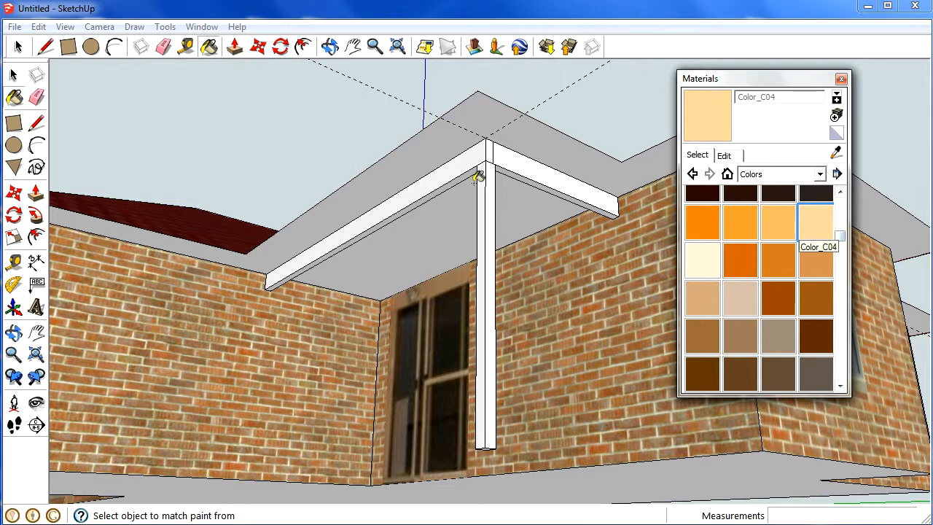
pyautogui.click(474, 165)
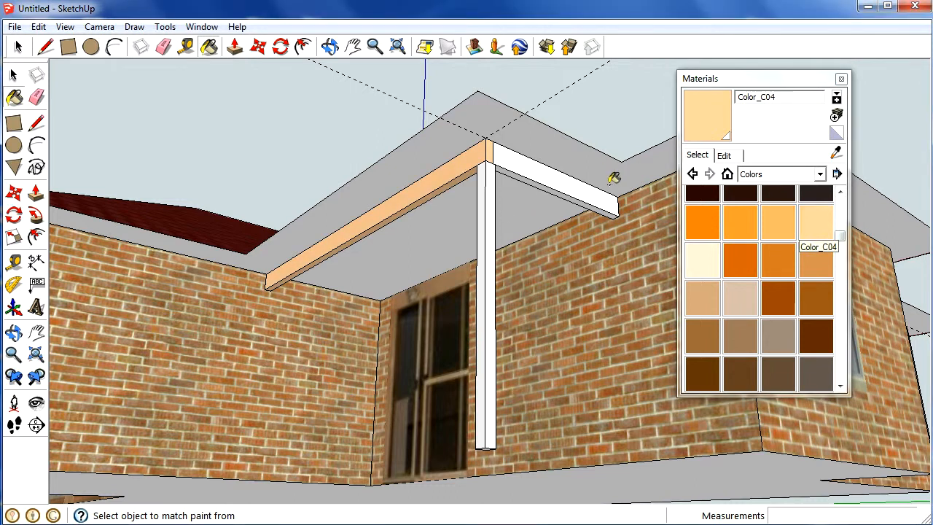
pyautogui.click(519, 171)
pyautogui.click(490, 186)
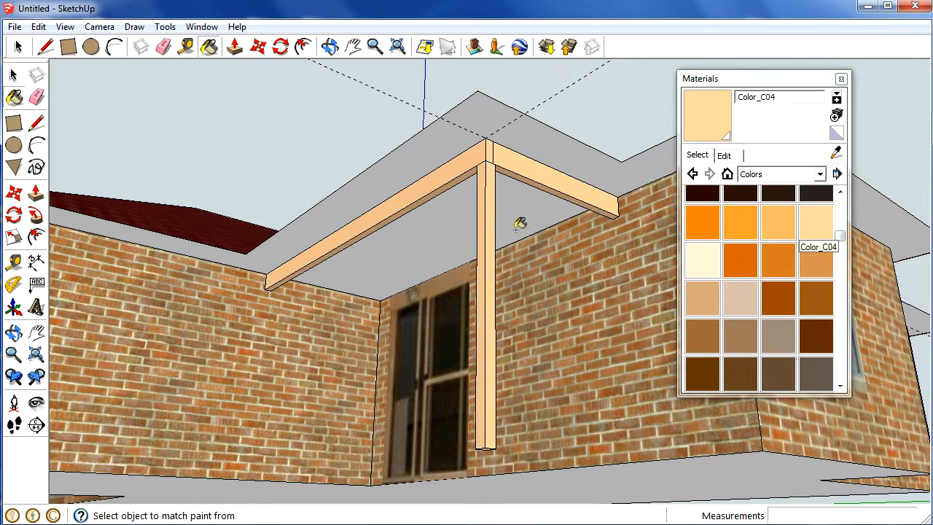
pyautogui.click(329, 49)
pyautogui.moveTo(408, 189); pyautogui.dragTo(483, 313)
pyautogui.scroll(-6, 483, 313)
pyautogui.scroll(4, 444, 334)
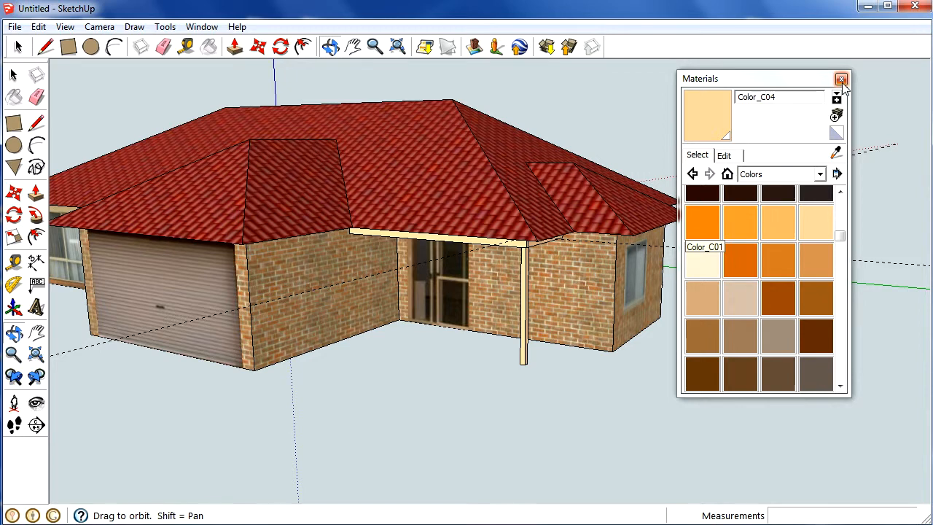